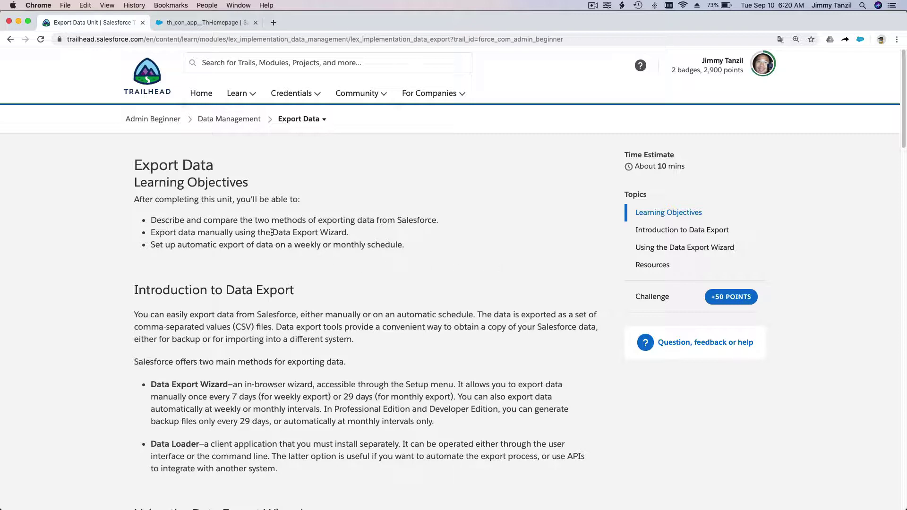
Launch Data Loader 43.0.0 from Spotlight and move its welcome window up and right.
drag(273, 233, 347, 233)
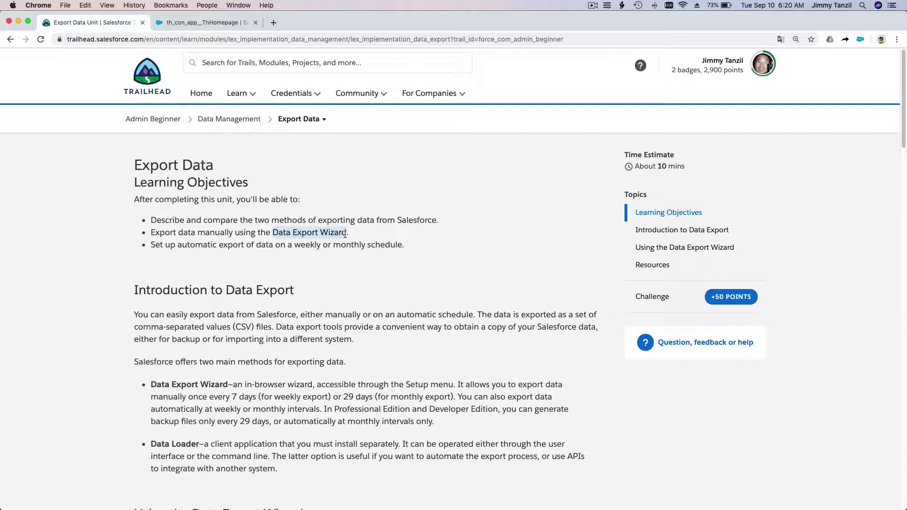
click(369, 240)
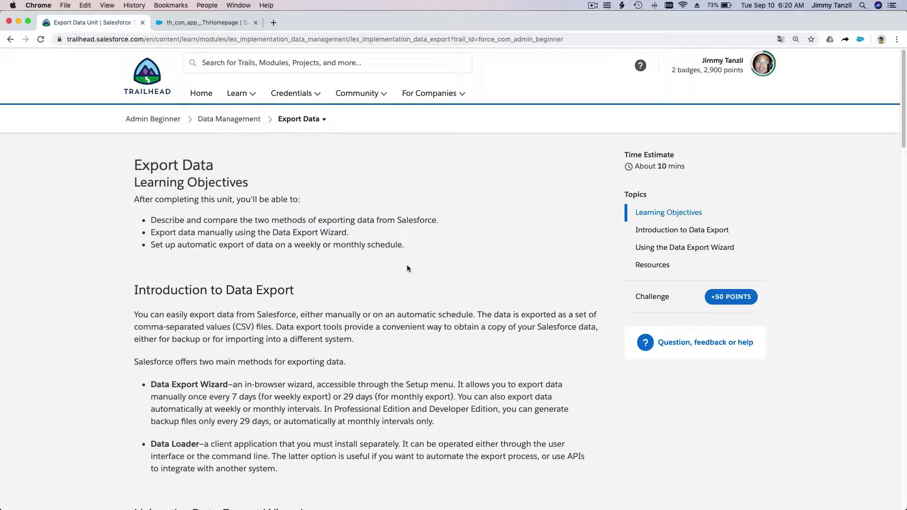
key(super+space)
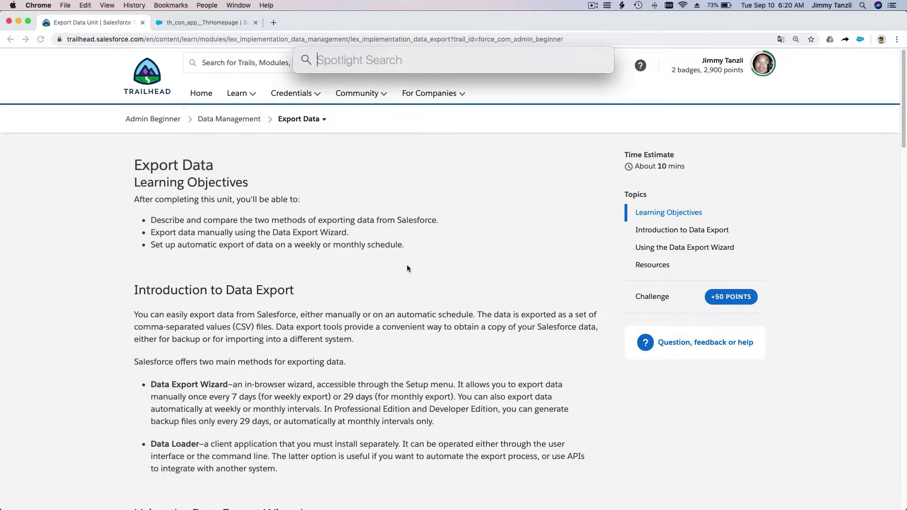
text(data)
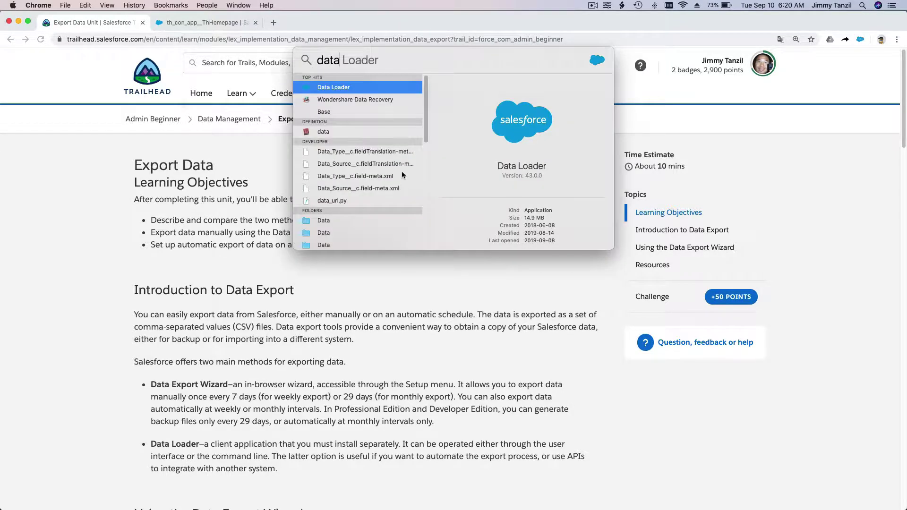
double_click(334, 88)
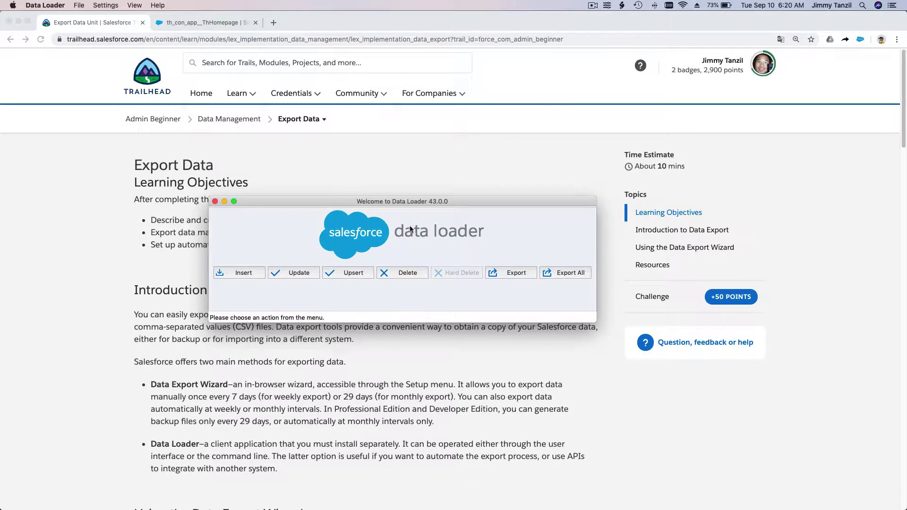
drag(414, 202, 458, 192)
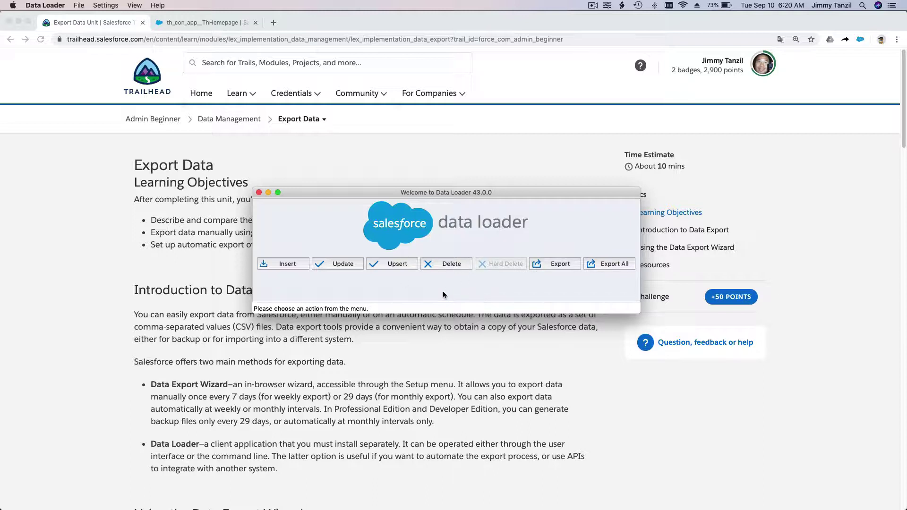
Start an export and choose the Student (Student__c) object.
click(559, 265)
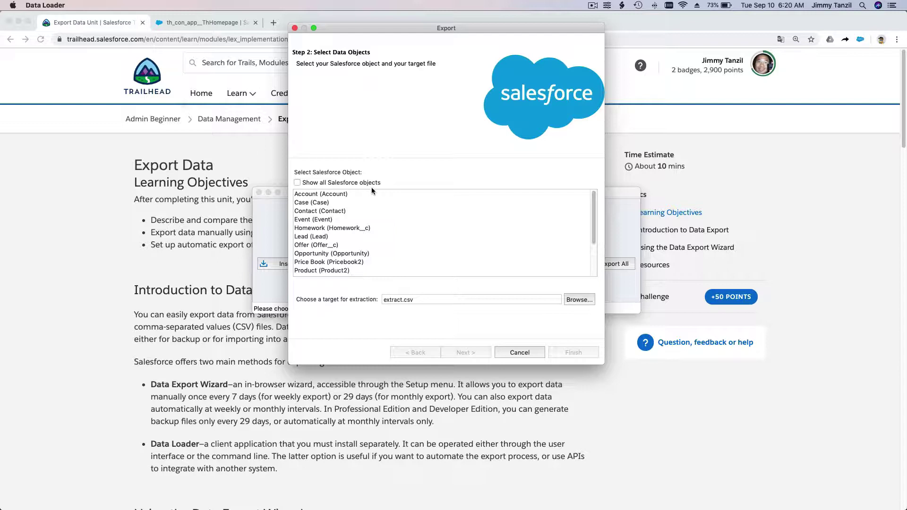
scroll(379, 237, down, 5)
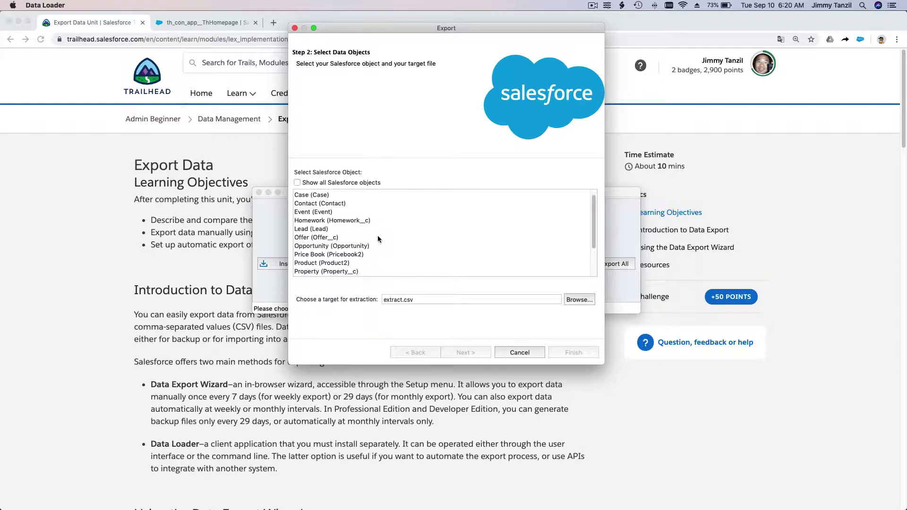
scroll(378, 238, down, 1)
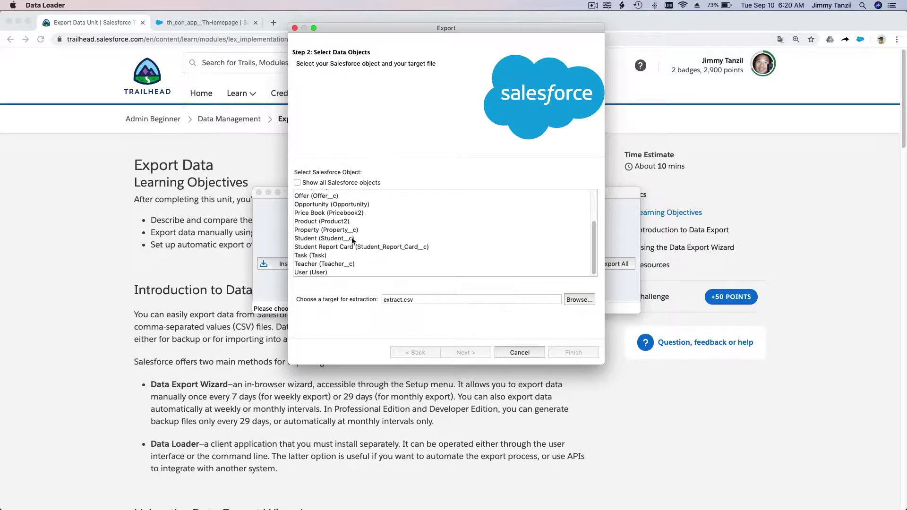
click(370, 238)
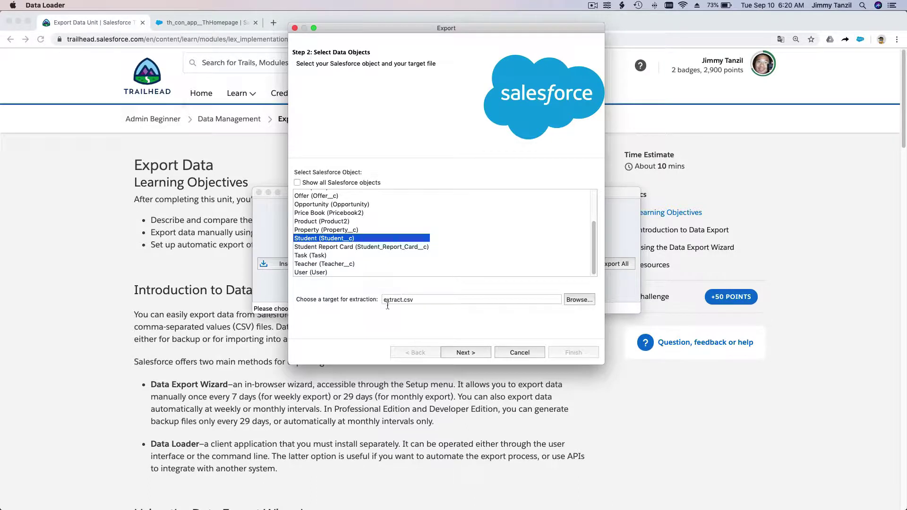
Set the extraction target to StudentExport-Grade6.csv in the Documents folder.
click(580, 300)
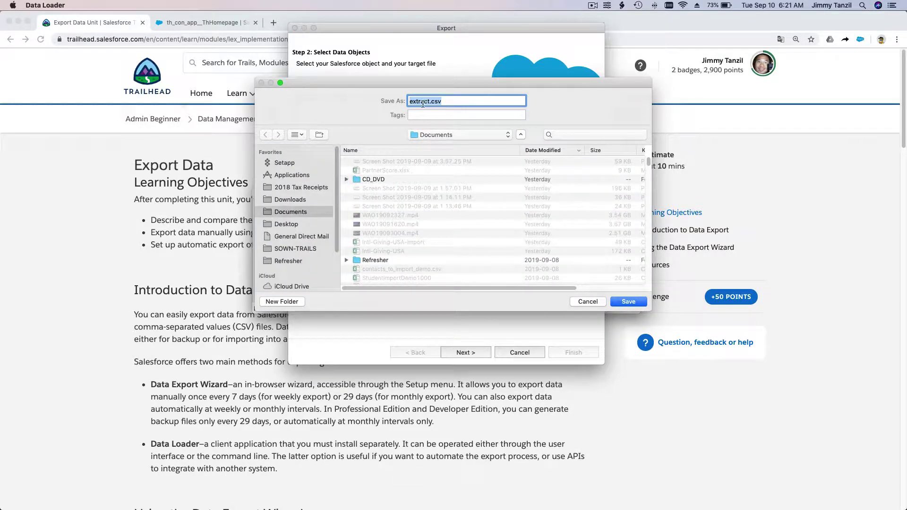
double_click(424, 102)
text(StudentExport-Grade6)
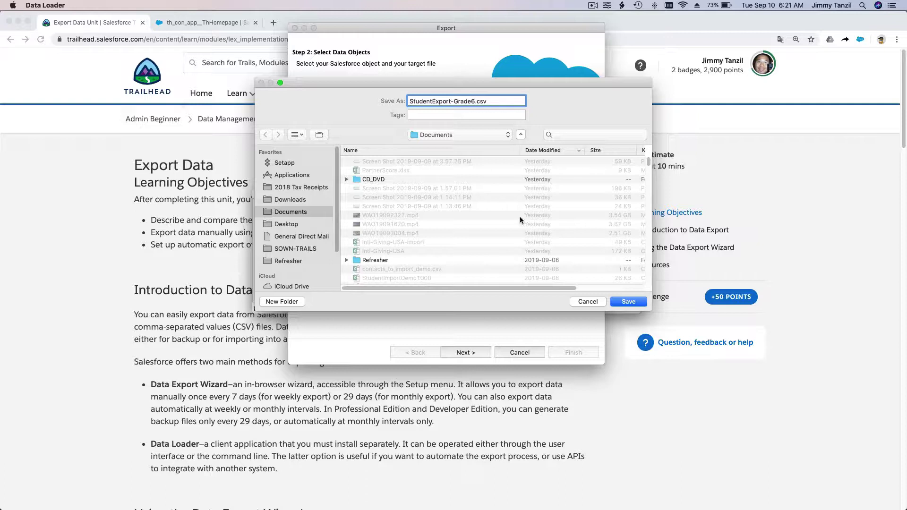
click(627, 302)
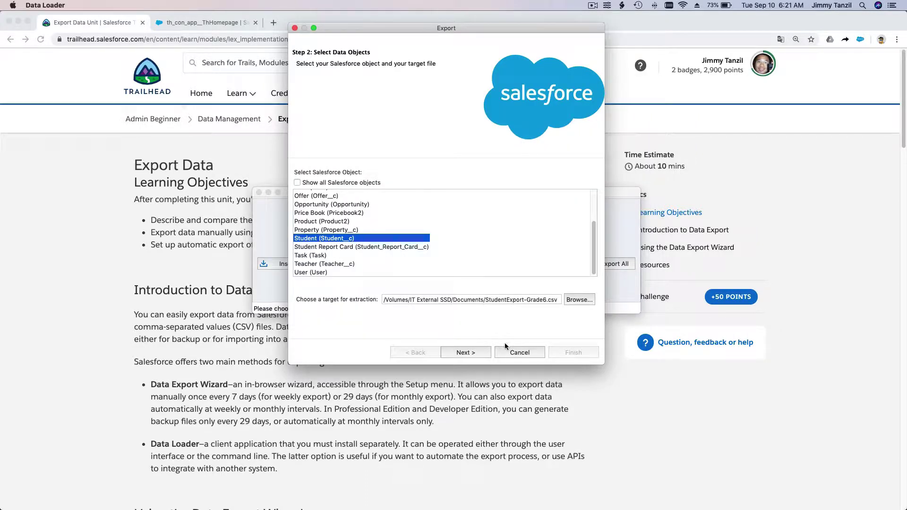
In the query step, tick the Name, Birth_Date__c and Grade__c fields of Student__c.
click(466, 353)
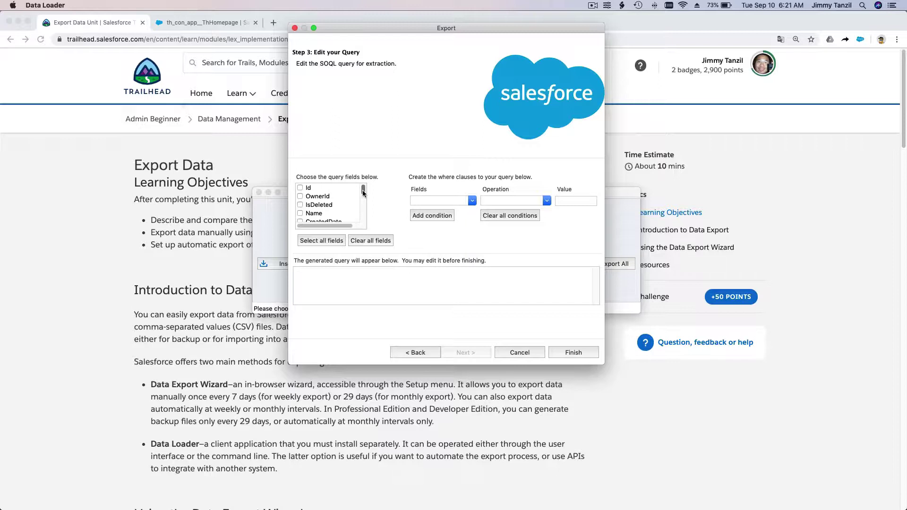
mouse_move(363, 191)
mouse_down()
mouse_move(364, 216)
mouse_move(363, 189)
mouse_up()
mouse_move(362, 193)
mouse_down()
mouse_move(358, 202)
mouse_move(357, 186)
mouse_up()
scroll(358, 188, down, 2)
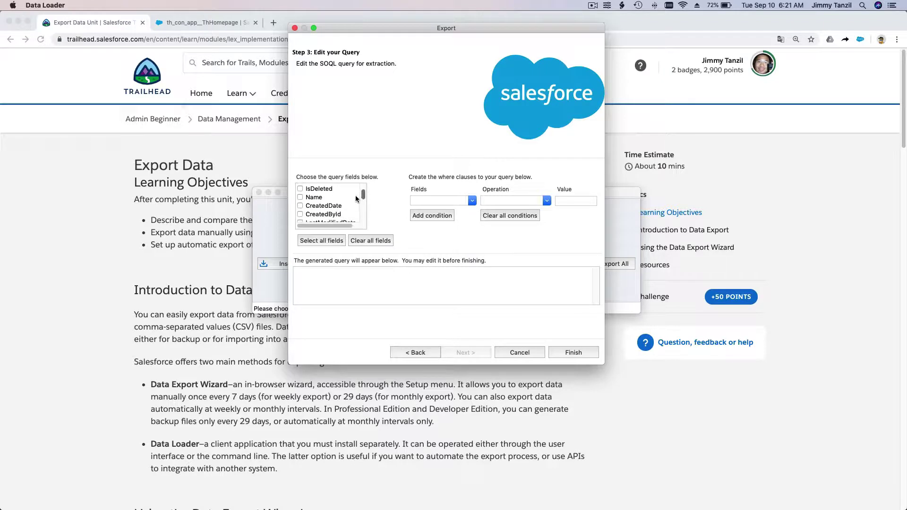
click(300, 197)
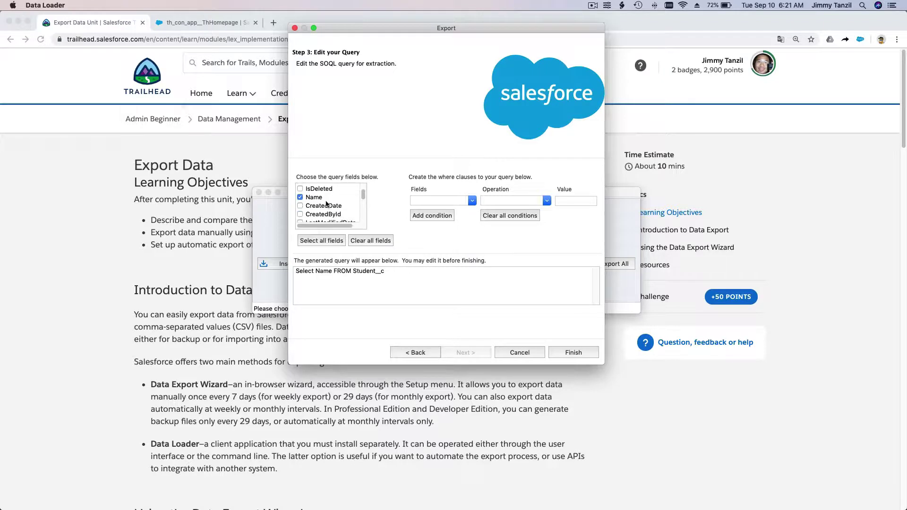
scroll(322, 203, down, 5)
scroll(326, 203, down, 2)
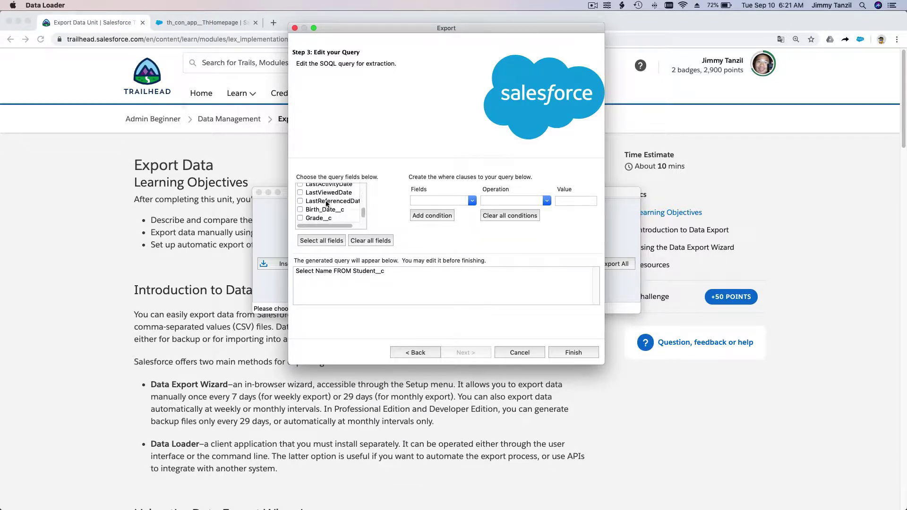
click(300, 208)
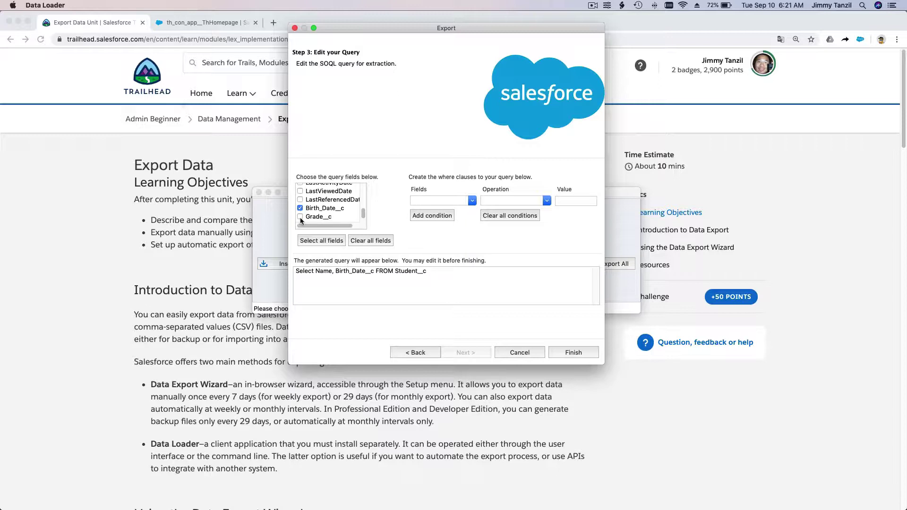
click(300, 216)
scroll(321, 211, down, 1)
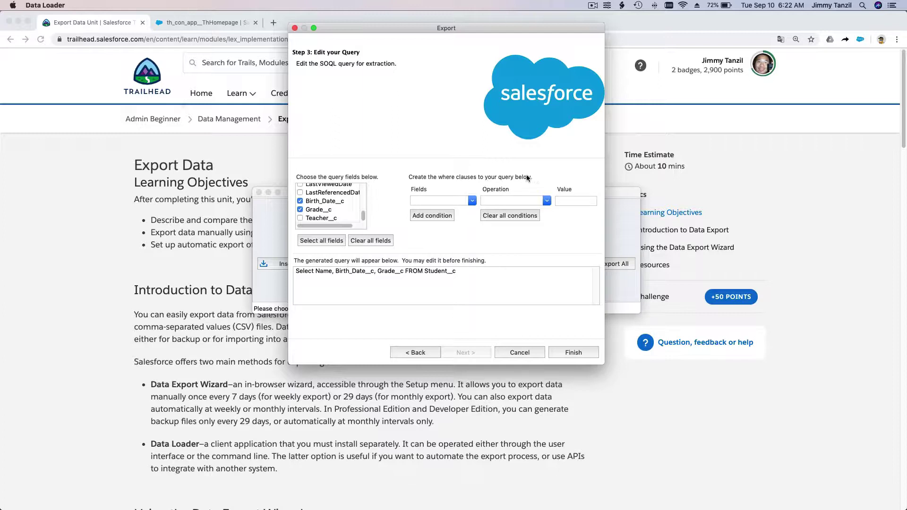
Add the filter condition Grade__c equals 6 to the export query.
click(472, 202)
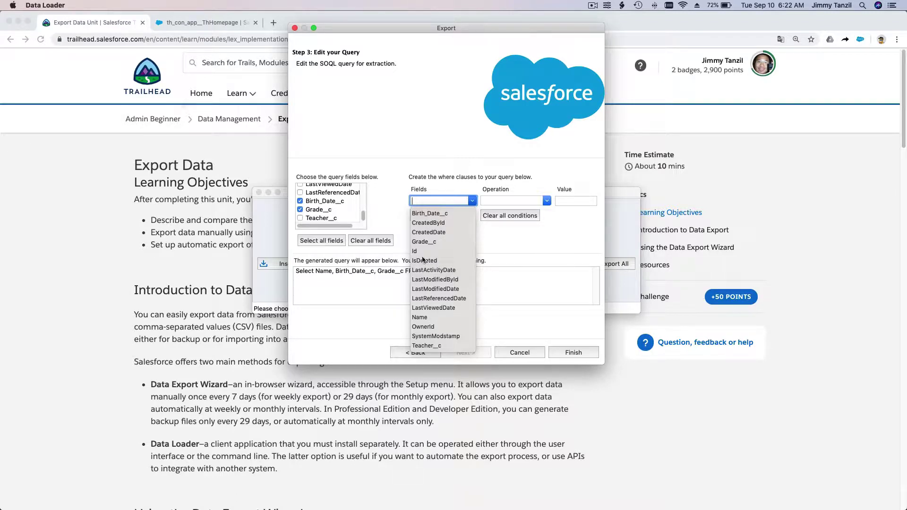
click(427, 243)
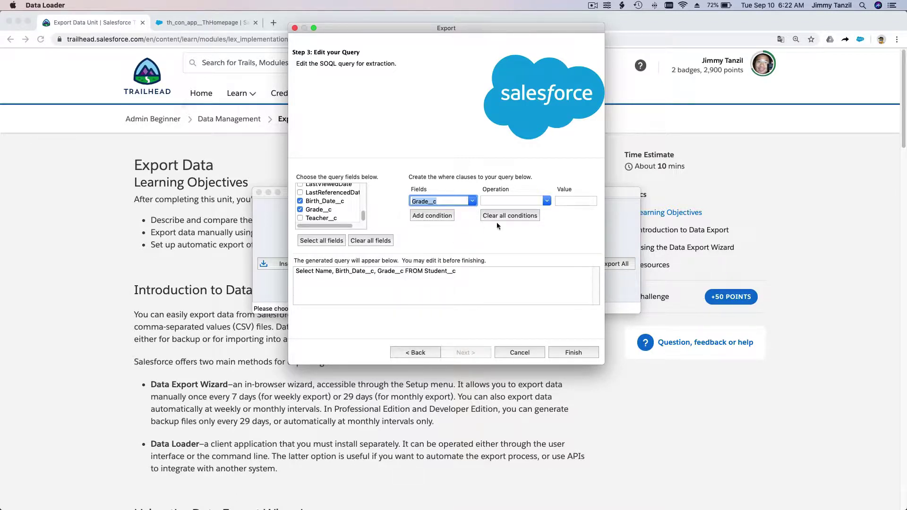
click(546, 202)
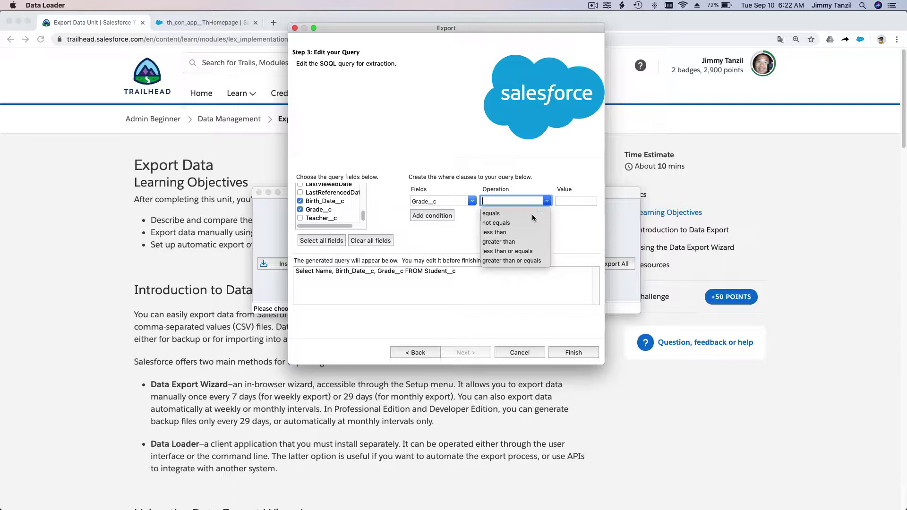
click(498, 216)
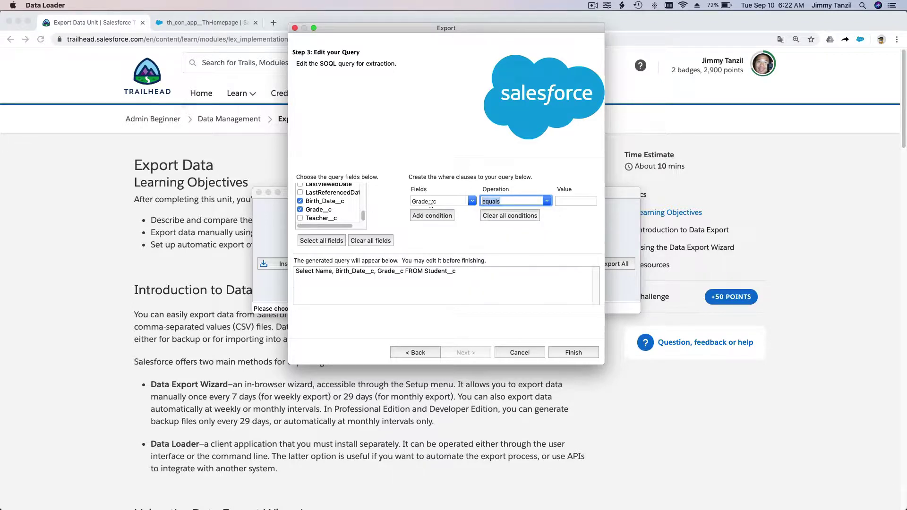
click(573, 202)
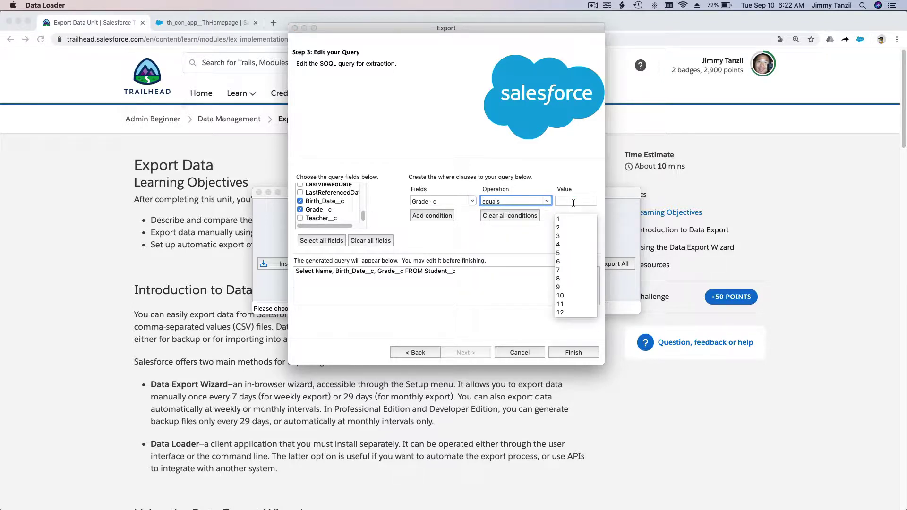
key(Down)
key(Down)
key(Down)
key(Down)
key(Down)
key(Down)
key(Return)
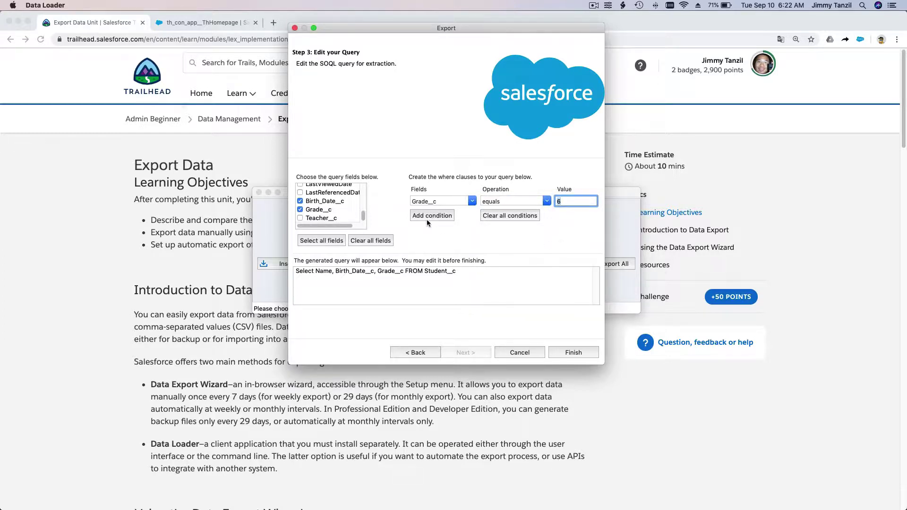
click(427, 219)
Run the export, confirm it, and dismiss the report of 24 records with 0 errors.
click(579, 353)
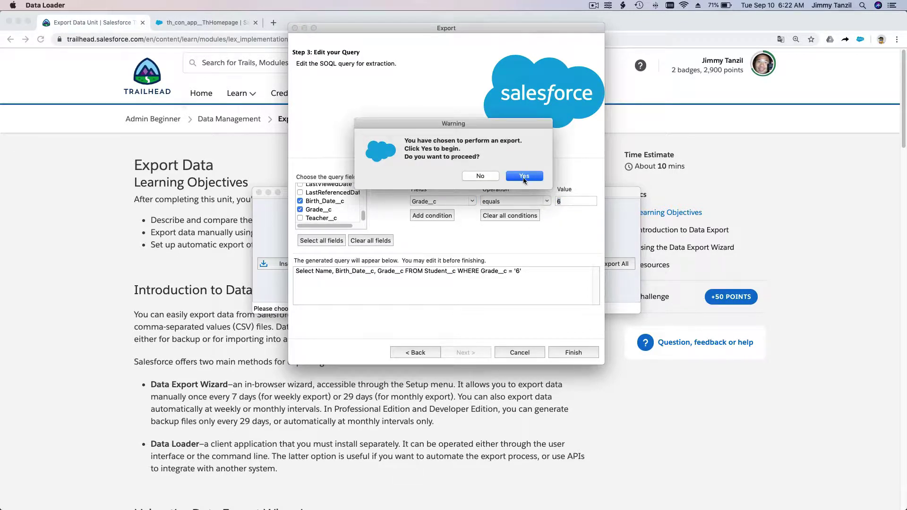
click(524, 176)
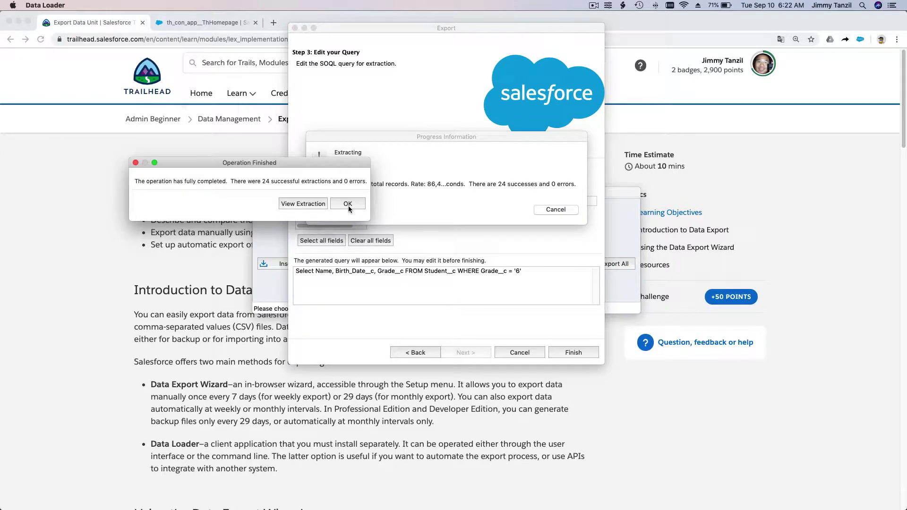
click(348, 205)
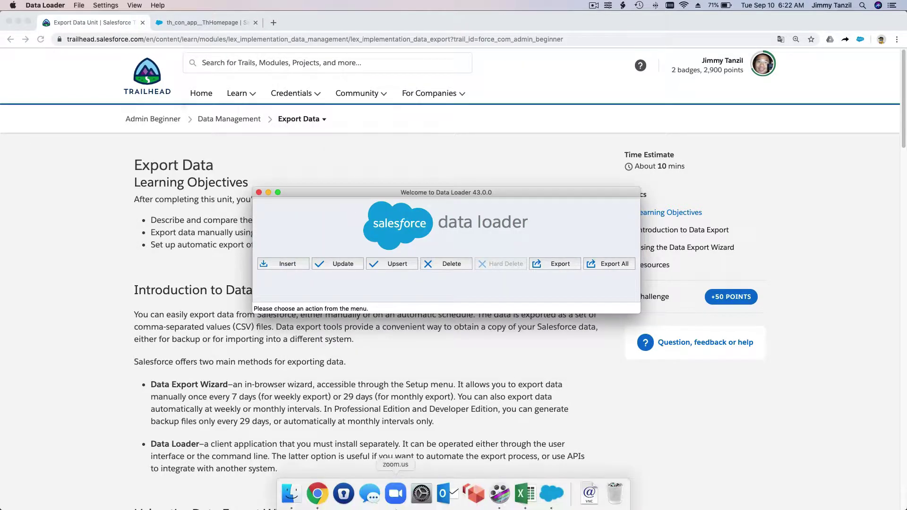
Open StudentExport-Grade6.csv from Documents in Excel and zoom to 150%.
click(290, 493)
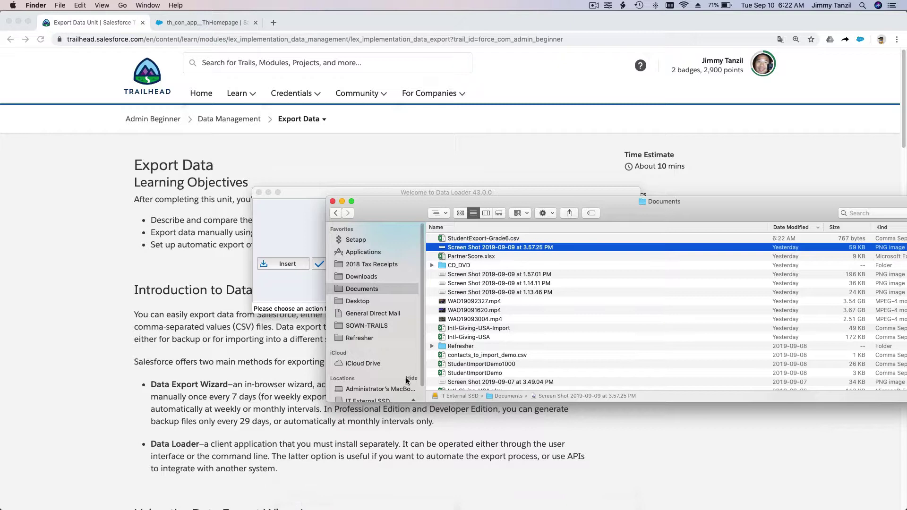
double_click(486, 239)
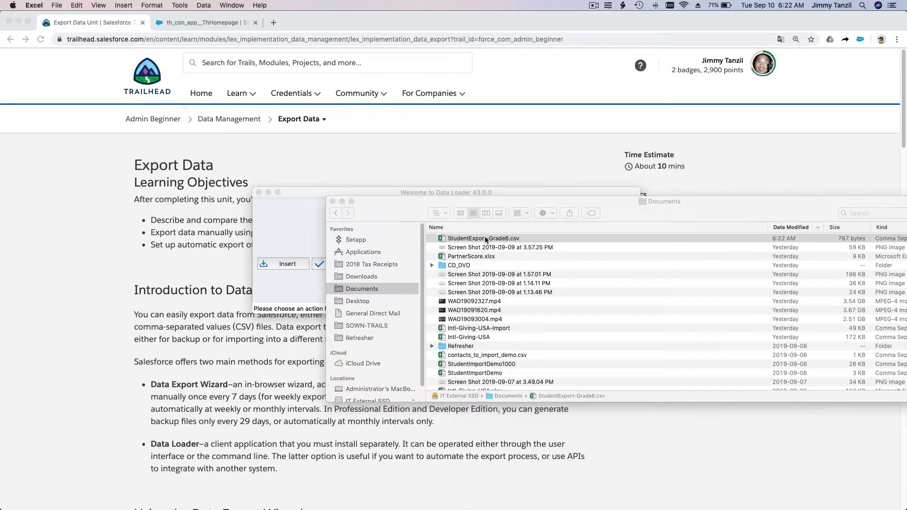
click(100, 7)
click(111, 123)
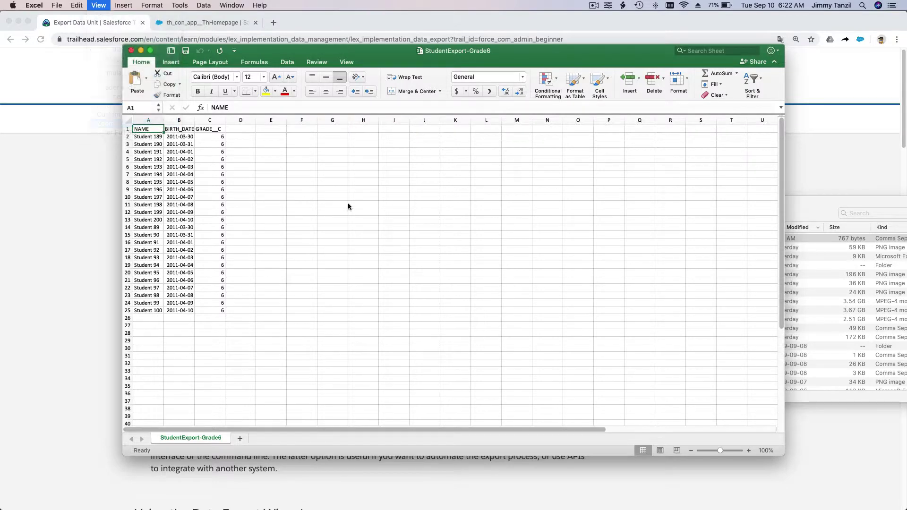
click(430, 144)
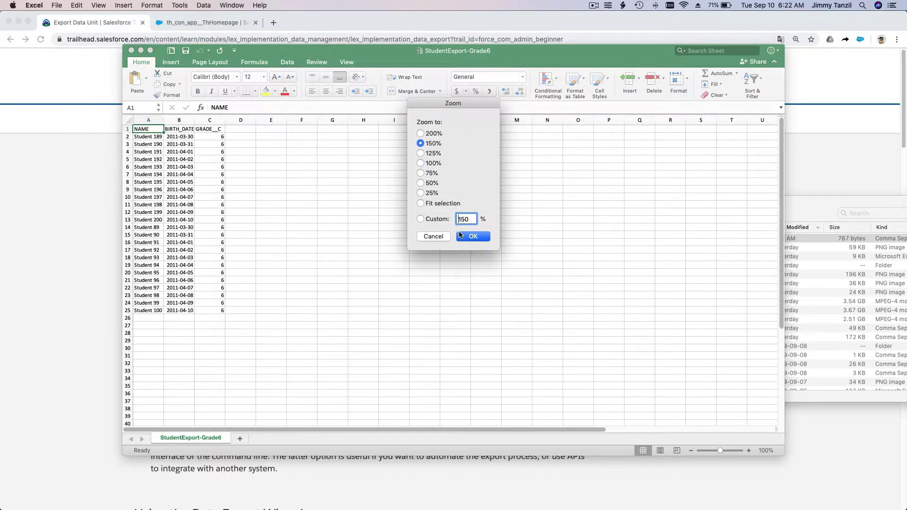
click(459, 235)
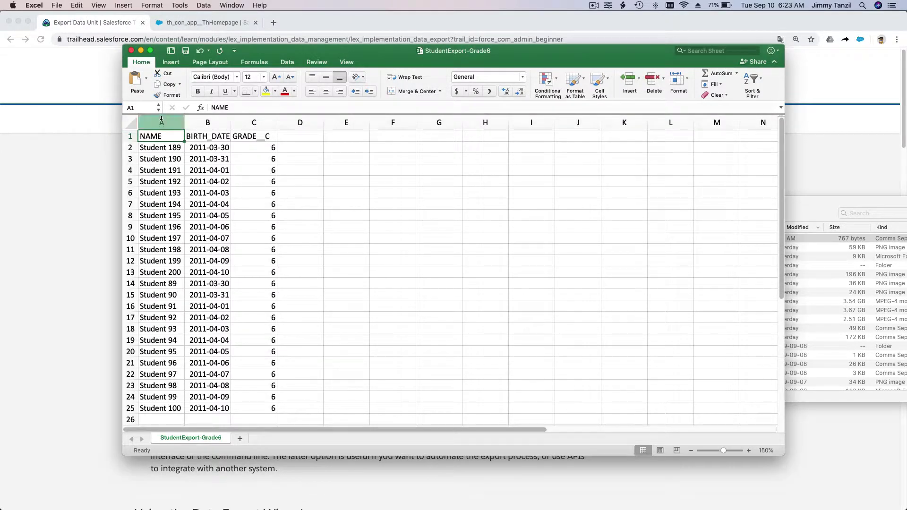
Review the NAME, BIRTH_DATE and GRADE__C columns, then close the spreadsheet.
click(161, 122)
click(207, 122)
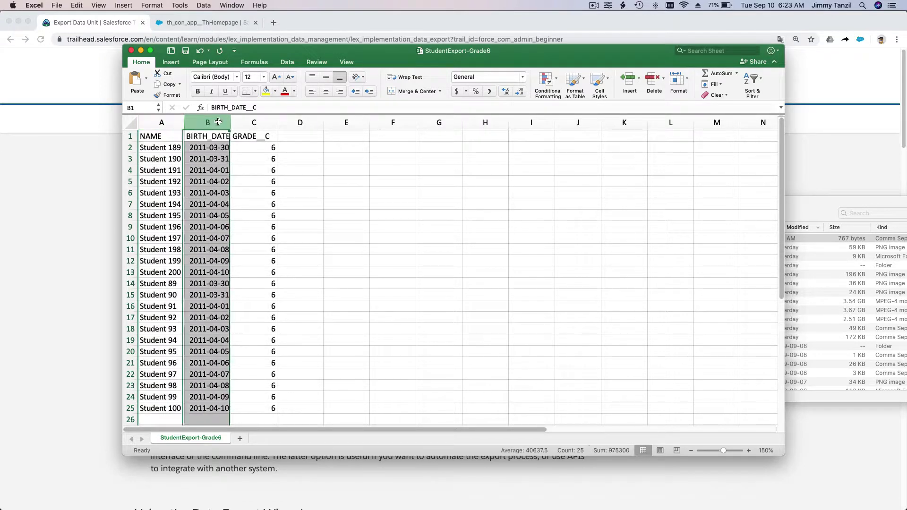
click(255, 124)
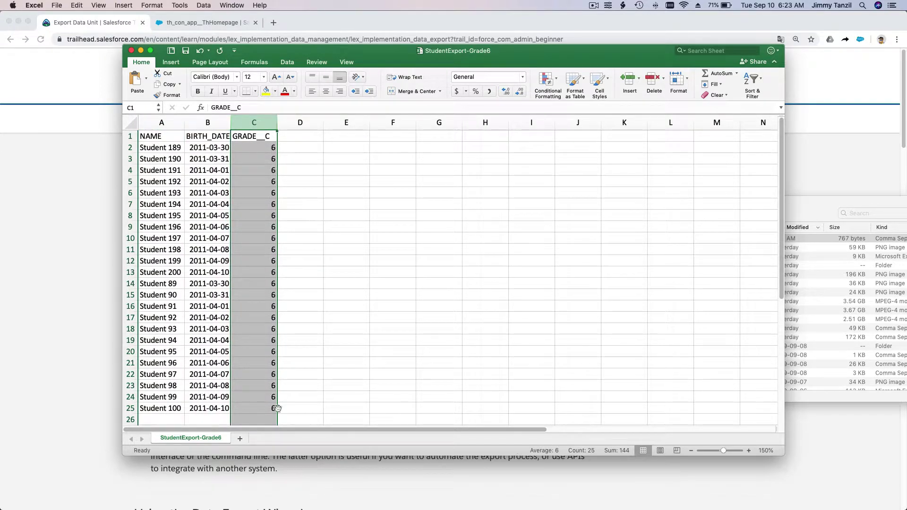
click(131, 50)
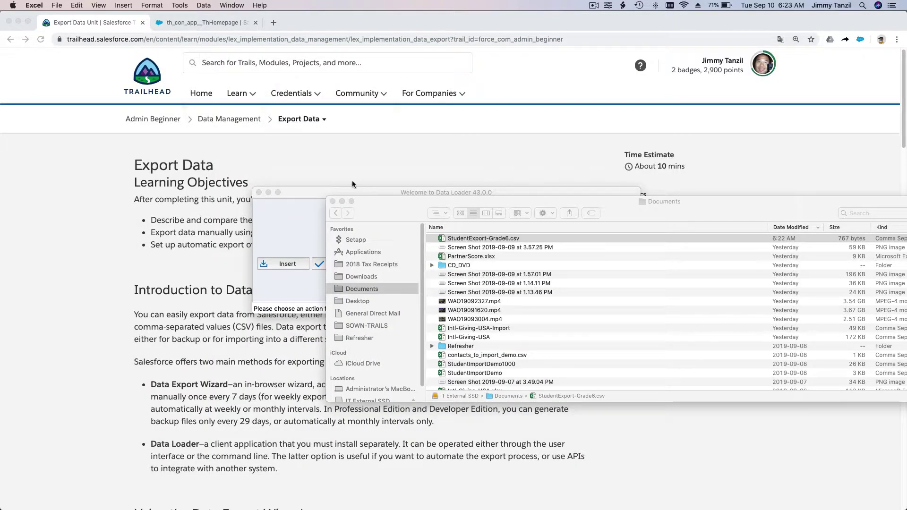
Bring Data Loader forward and start a new export of Student (Student__c).
click(305, 210)
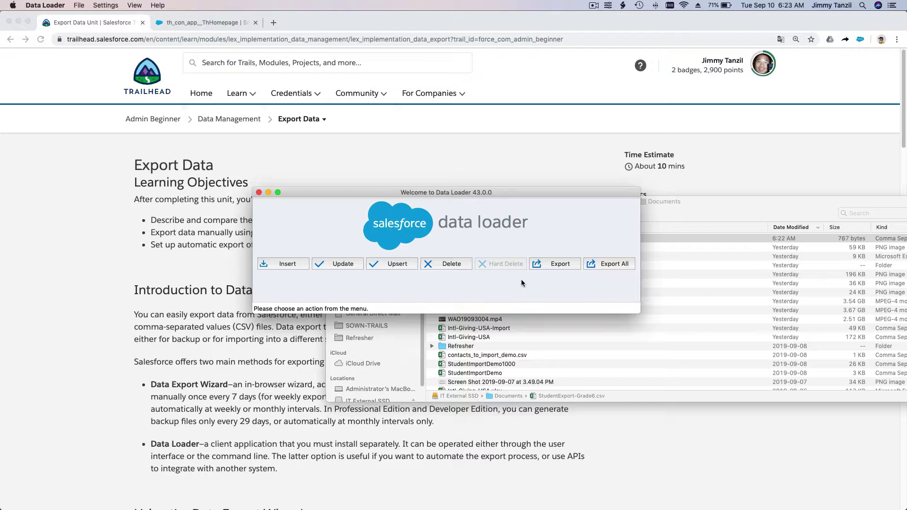
click(560, 264)
scroll(337, 231, down, 5)
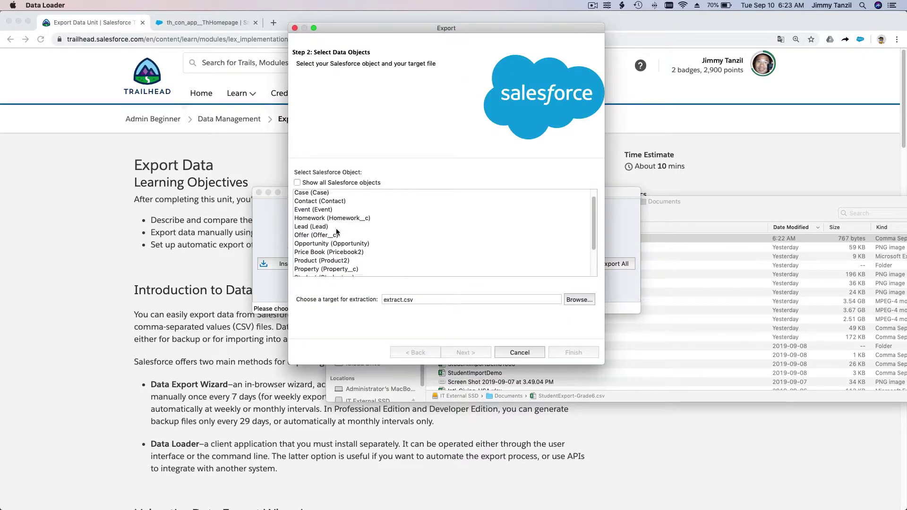
click(333, 239)
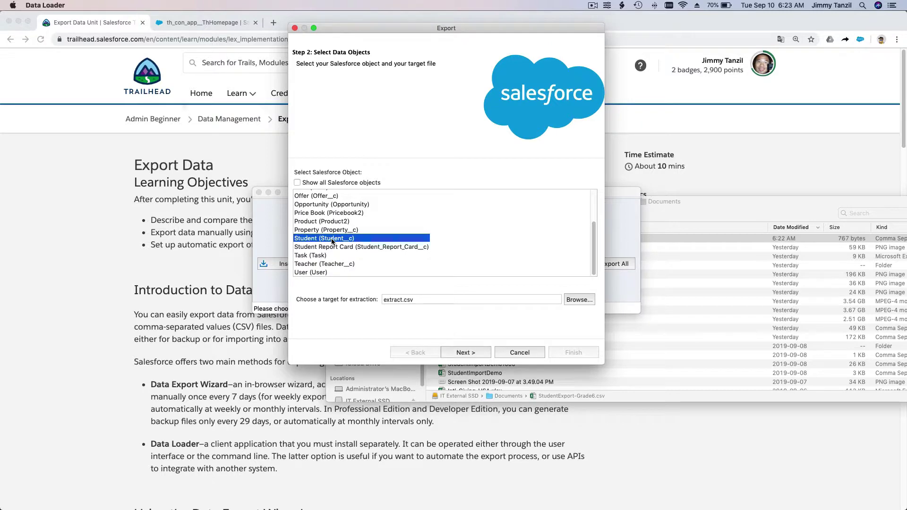
Set the extraction target file to StudentExportBackup.csv in Documents.
click(577, 301)
click(390, 163)
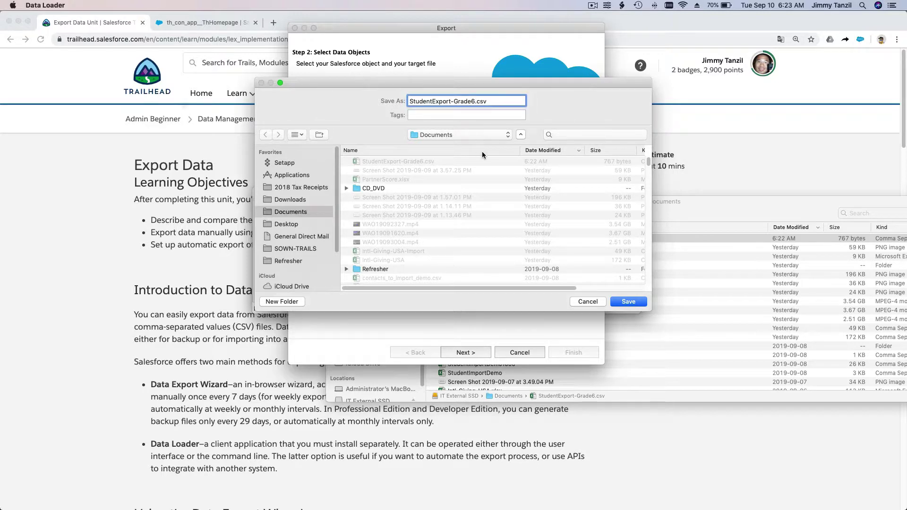
key(BackSpace)
key(BackSpace)
key(BackSpace)
key(BackSpace)
key(BackSpace)
key(BackSpace)
key(BackSpace)
text(Backup)
click(635, 302)
Query every Student field and run the export of all 1,103 records.
click(473, 355)
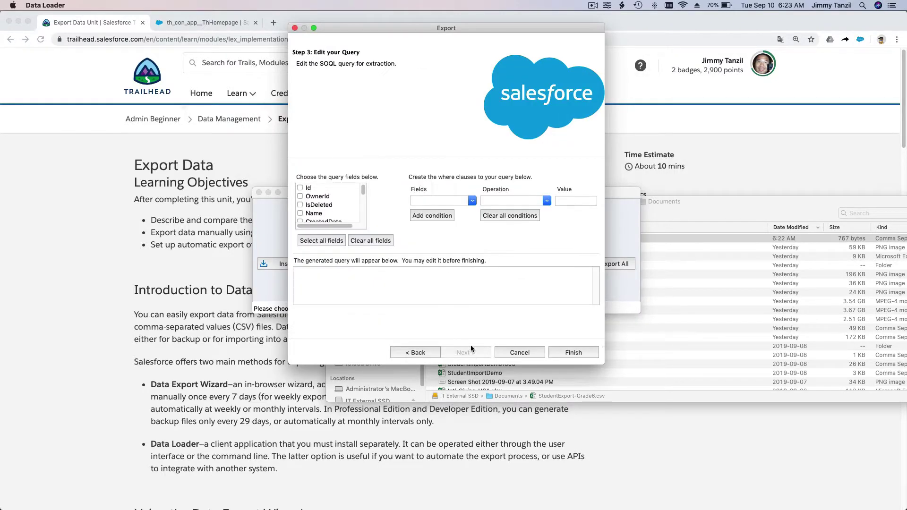
click(317, 243)
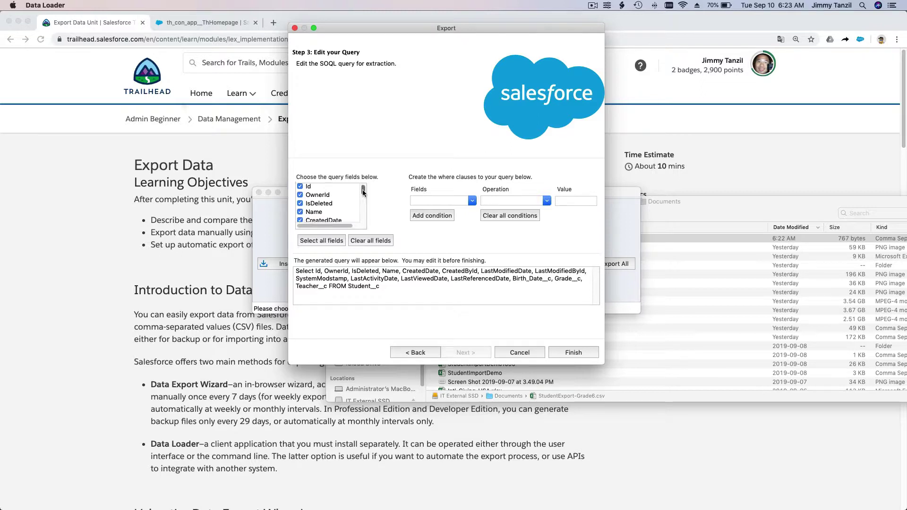
mouse_move(364, 192)
mouse_down()
mouse_move(364, 216)
mouse_move(360, 190)
mouse_up()
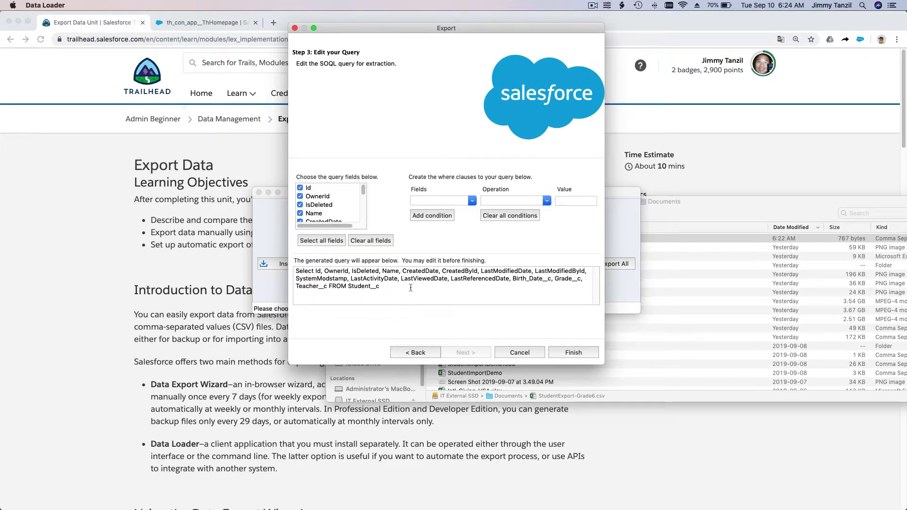
click(568, 354)
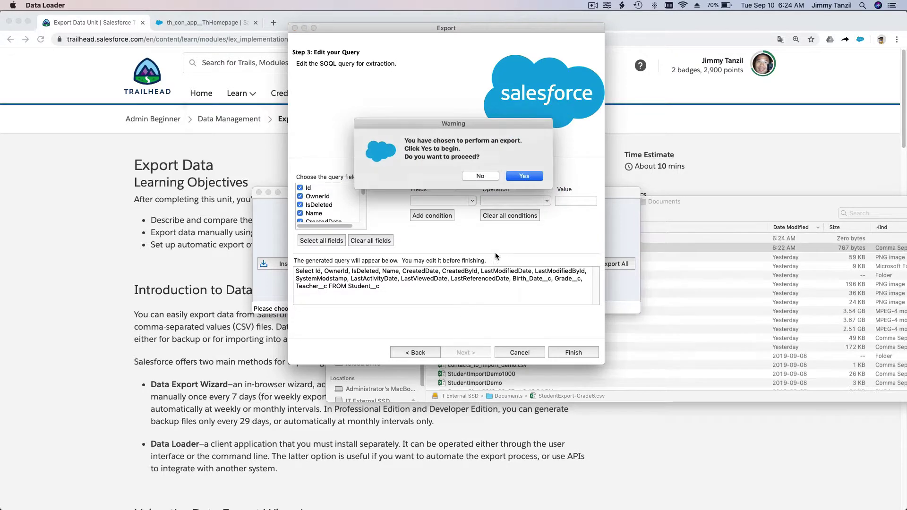
click(528, 176)
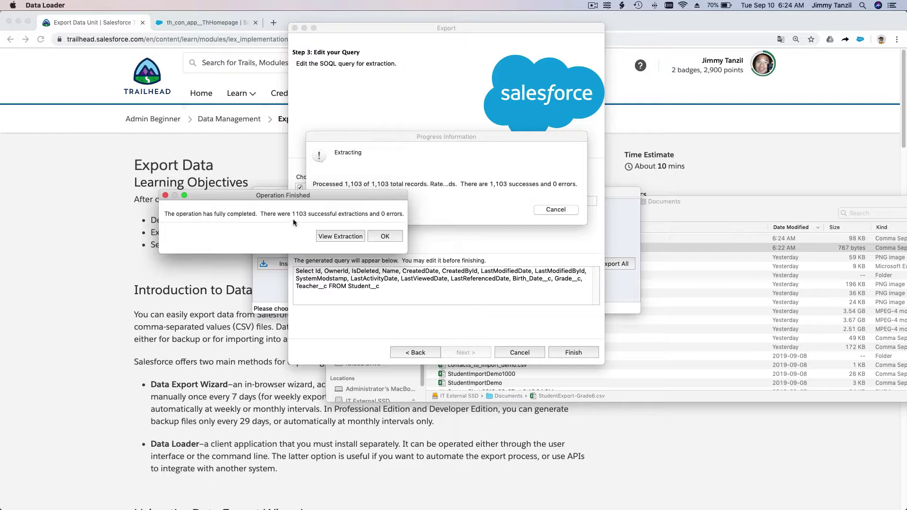
click(384, 236)
Open StudentExportBackup.csv from the Documents folder in Excel.
click(545, 244)
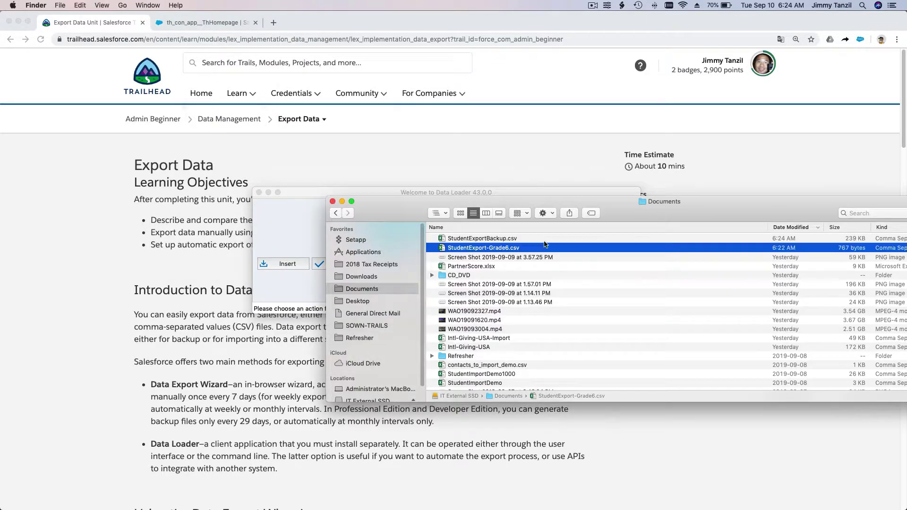
click(491, 237)
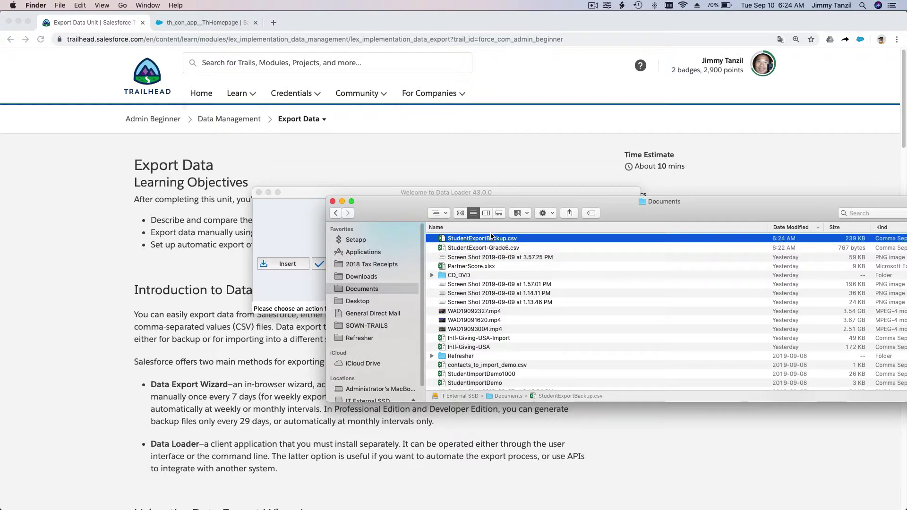
double_click(486, 237)
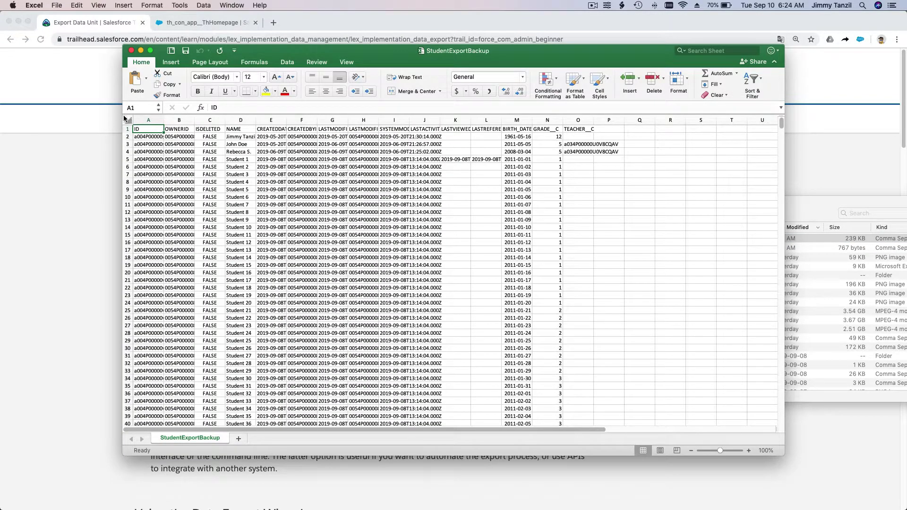
Auto-fit all columns, then inspect the ID, OWNERID and CREATEDDATE columns.
click(128, 120)
double_click(164, 122)
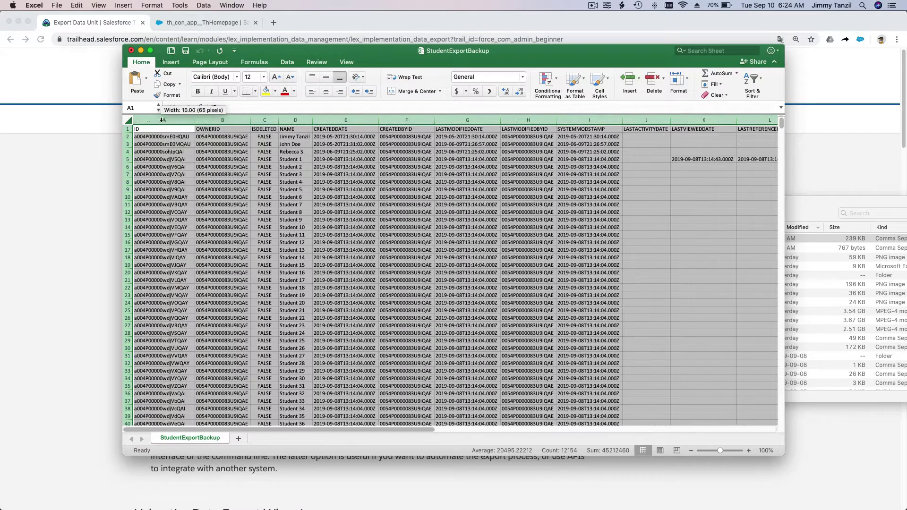
click(256, 220)
click(166, 120)
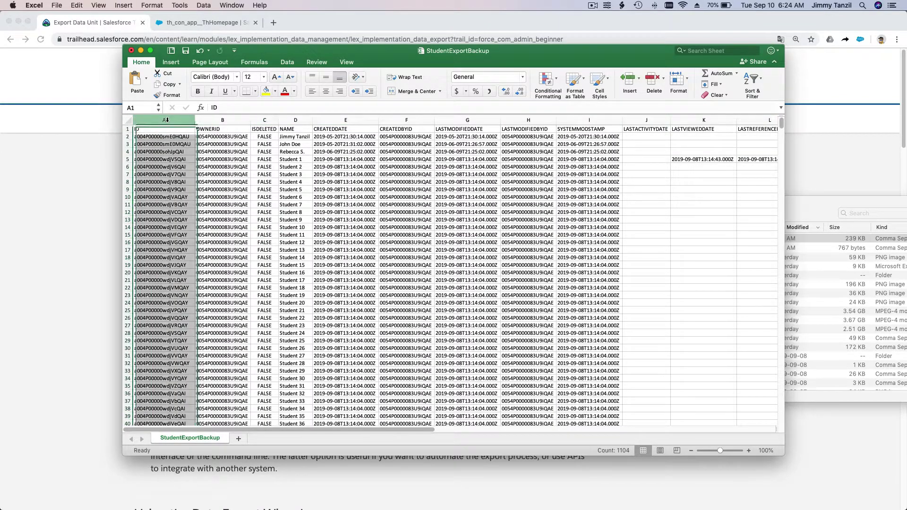
click(244, 120)
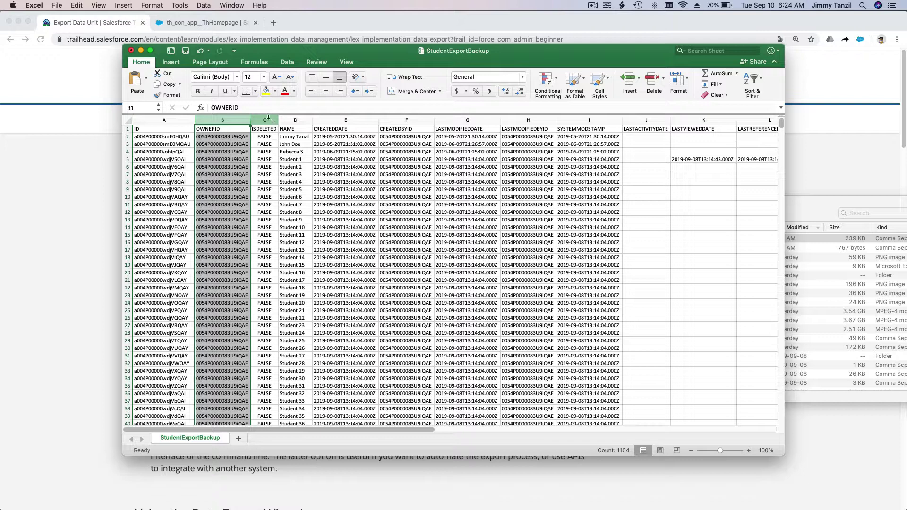
drag(295, 120, 338, 121)
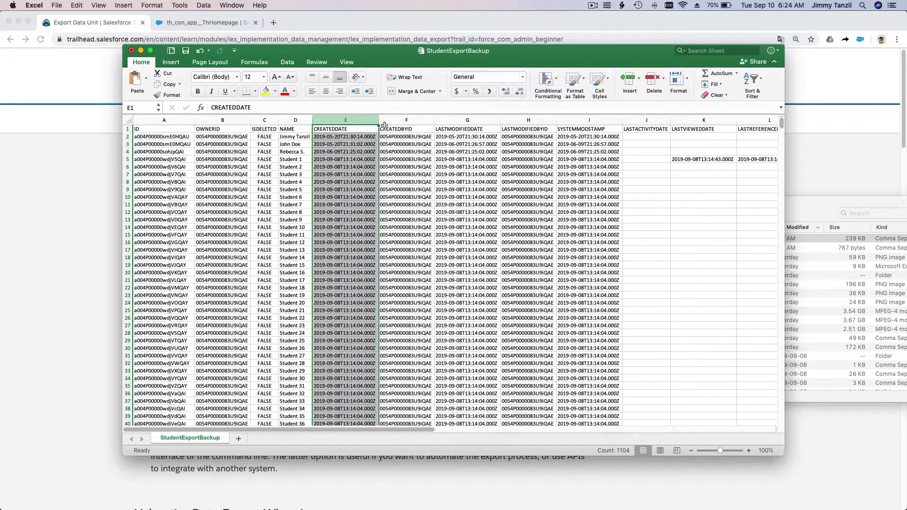
key(Right)
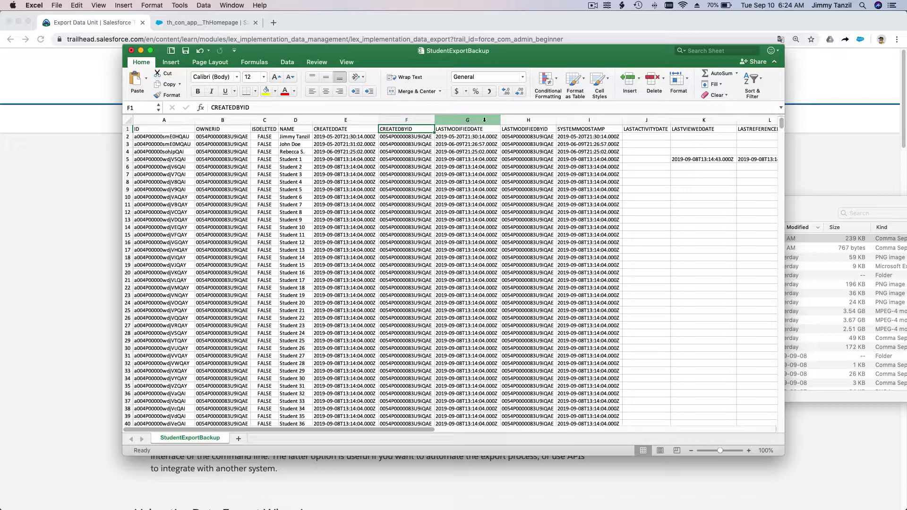
Inspect the BIRTH_DATE__C, GRADE__C and TEACHER__C columns and scroll through the records.
scroll(547, 164, right, 5)
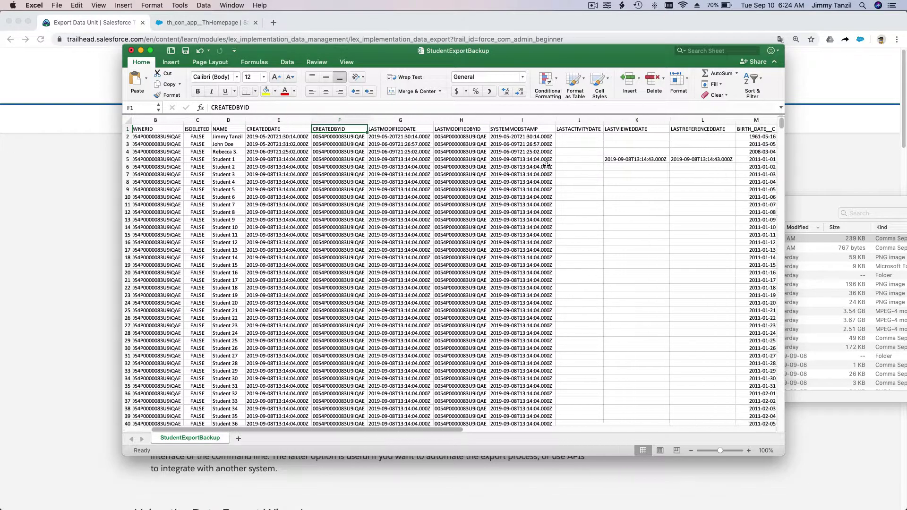
scroll(547, 165, right, 3)
click(555, 121)
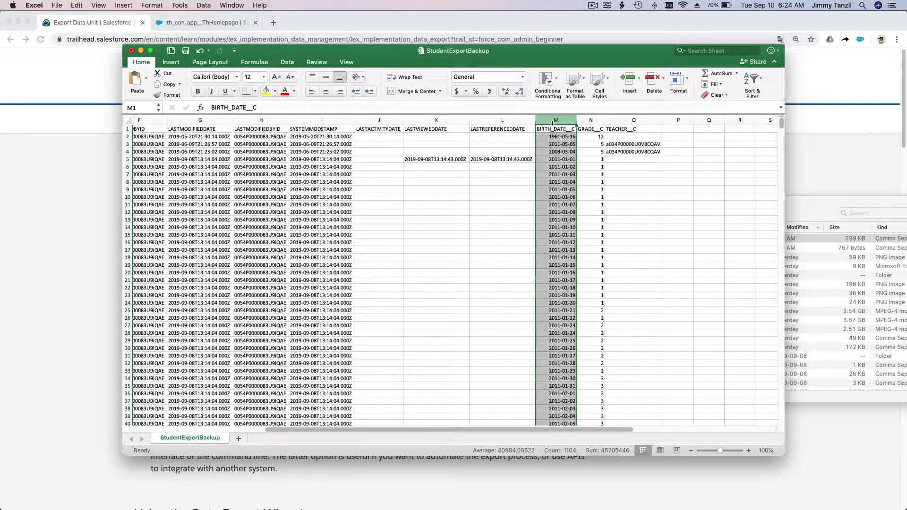
click(600, 120)
drag(609, 121, 635, 121)
click(618, 144)
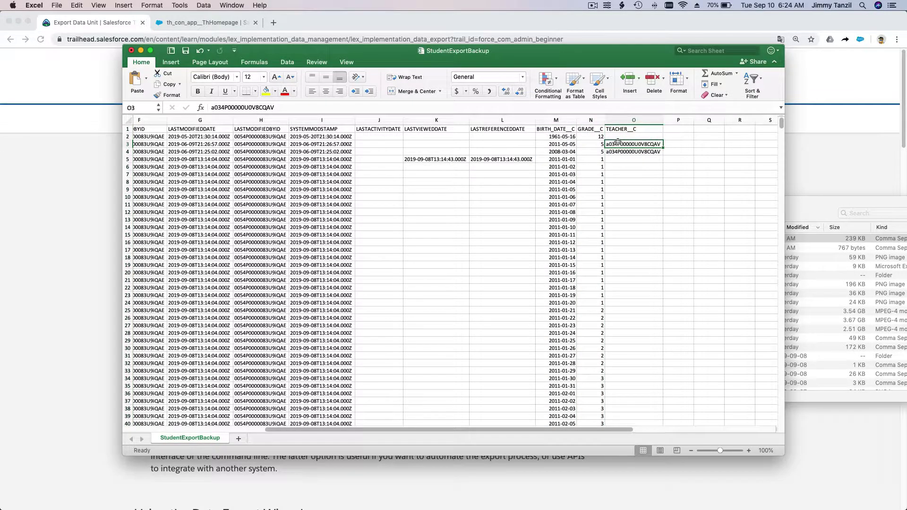
scroll(619, 141, down, 3)
scroll(618, 143, up, 3)
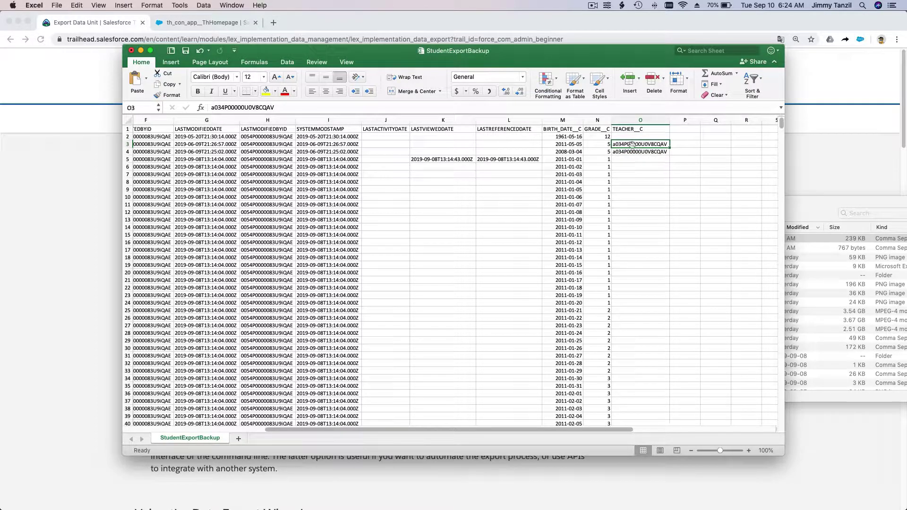
scroll(620, 163, down, 3)
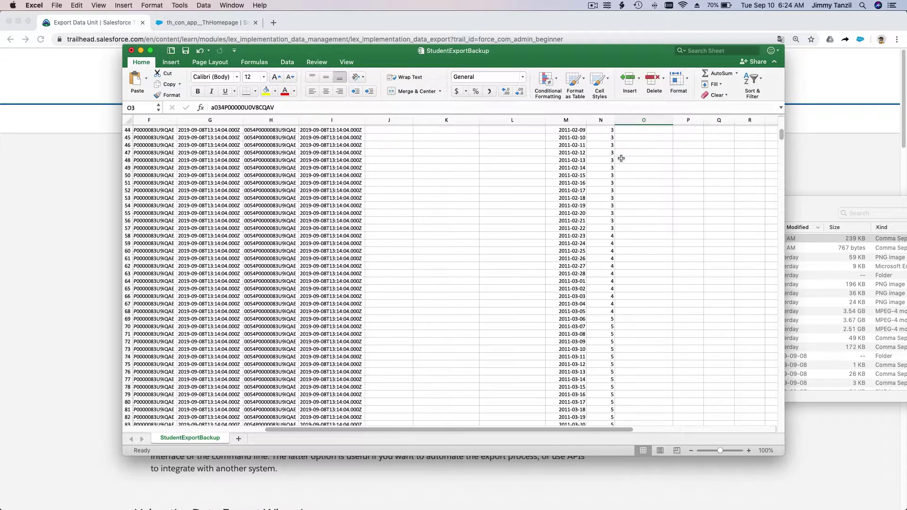
scroll(600, 170, up, 3)
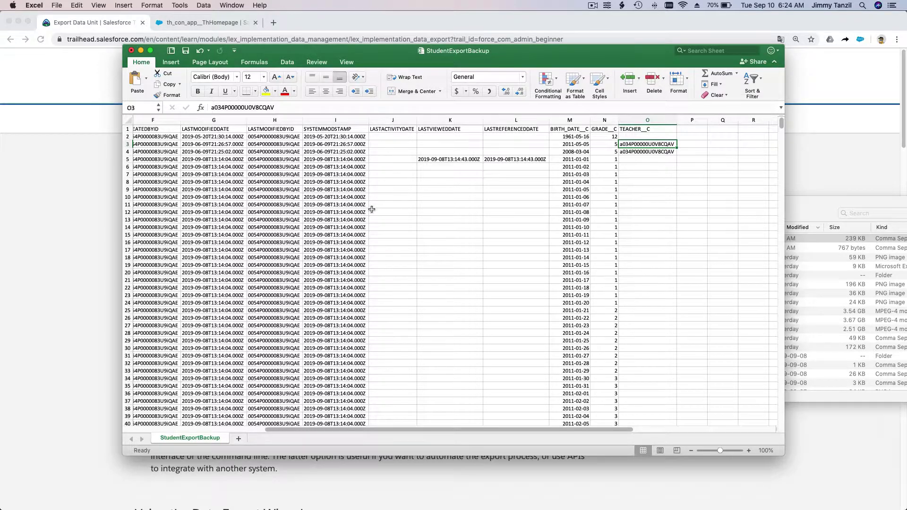
scroll(372, 208, down, 3)
scroll(373, 209, up, 3)
scroll(373, 209, down, 1)
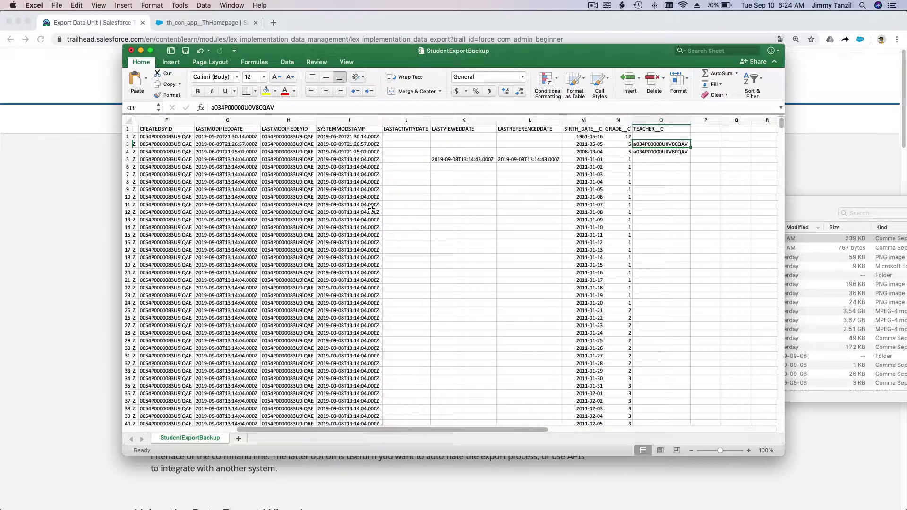
Close the backup workbook without saving, close the Documents window, and return to Data Loader.
click(132, 51)
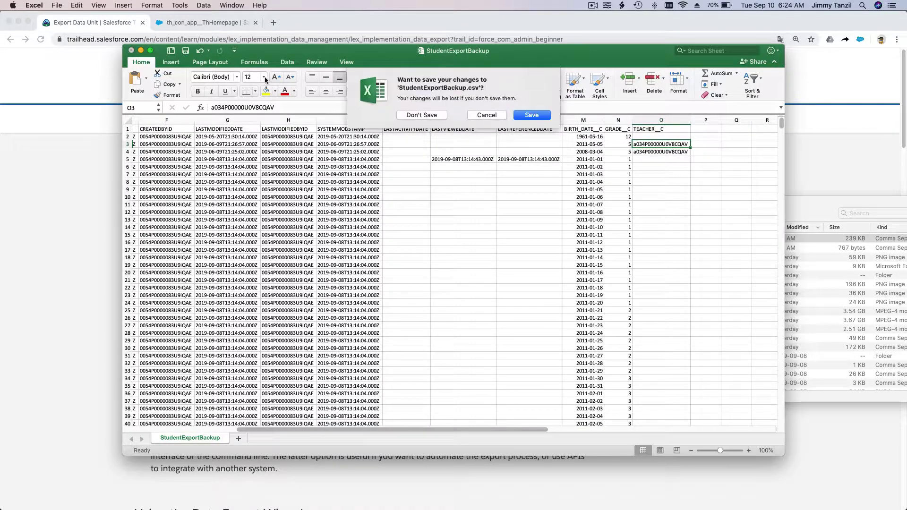
click(426, 116)
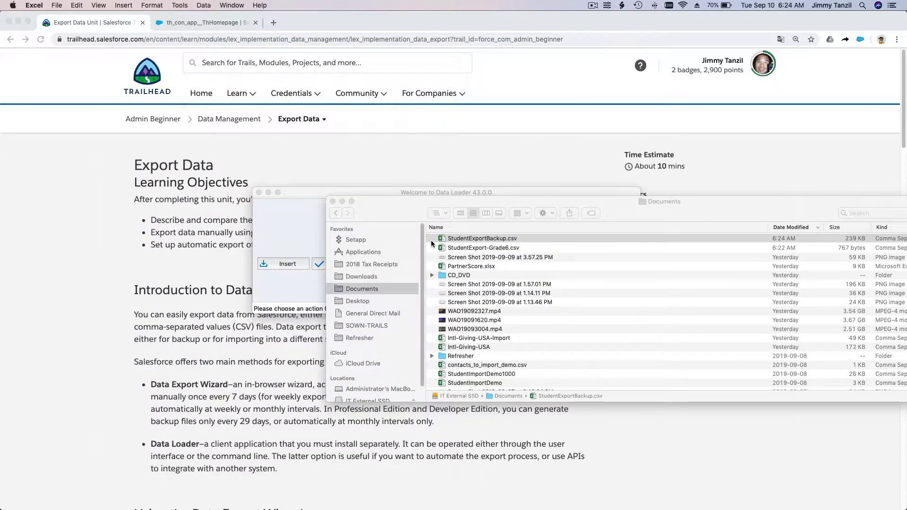
click(333, 201)
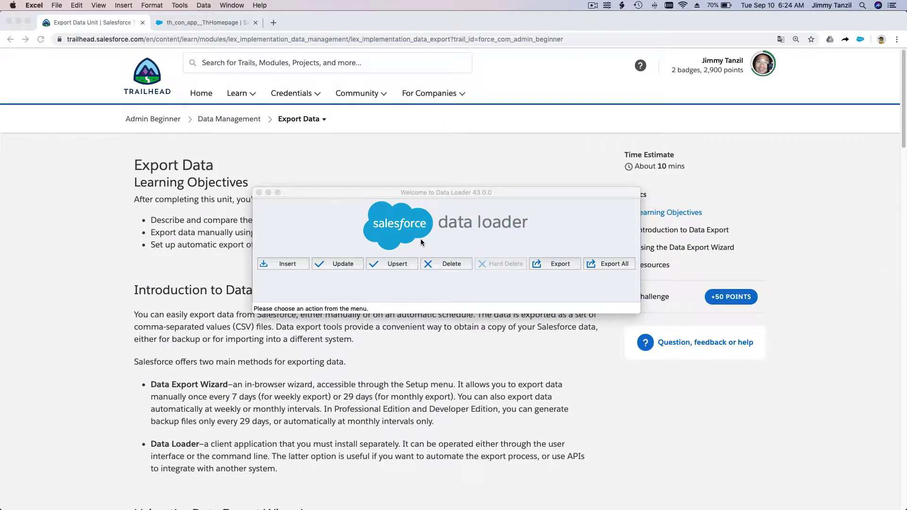
click(418, 194)
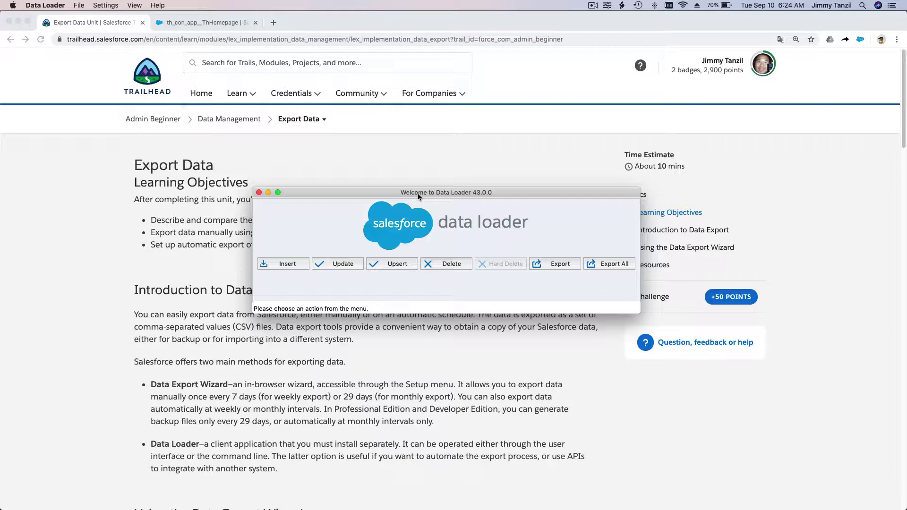